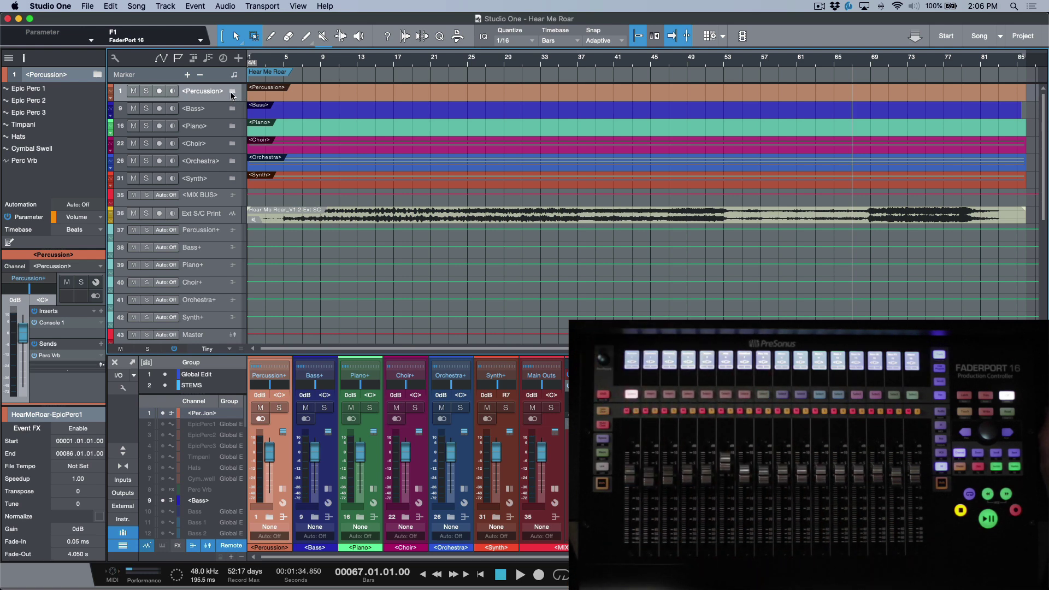
# - Expand and collapse the Percussion folder, then select the Bass folder track
pyautogui.click(232, 94)
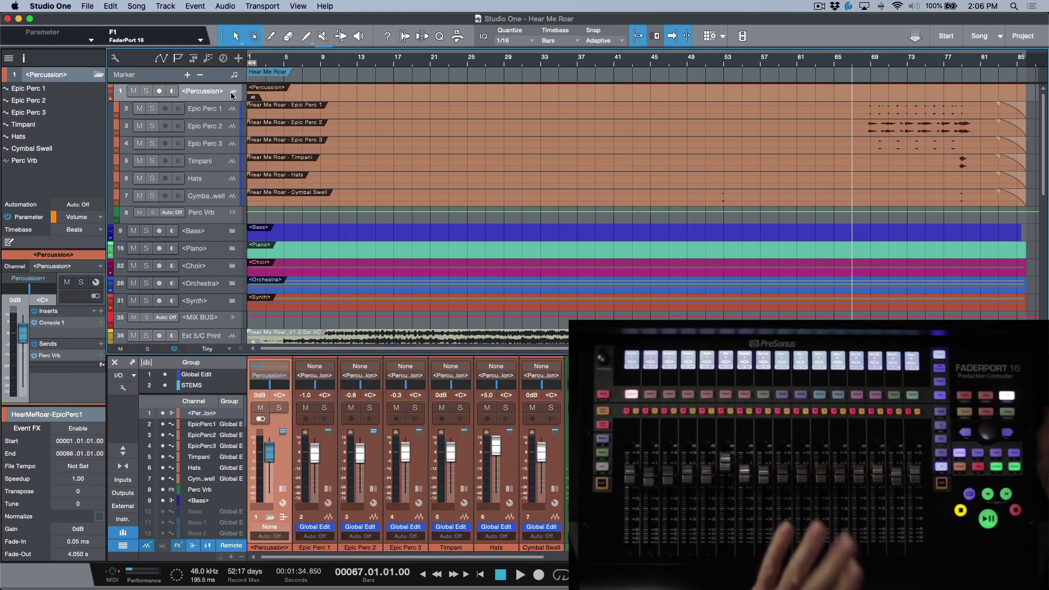
pyautogui.click(232, 94)
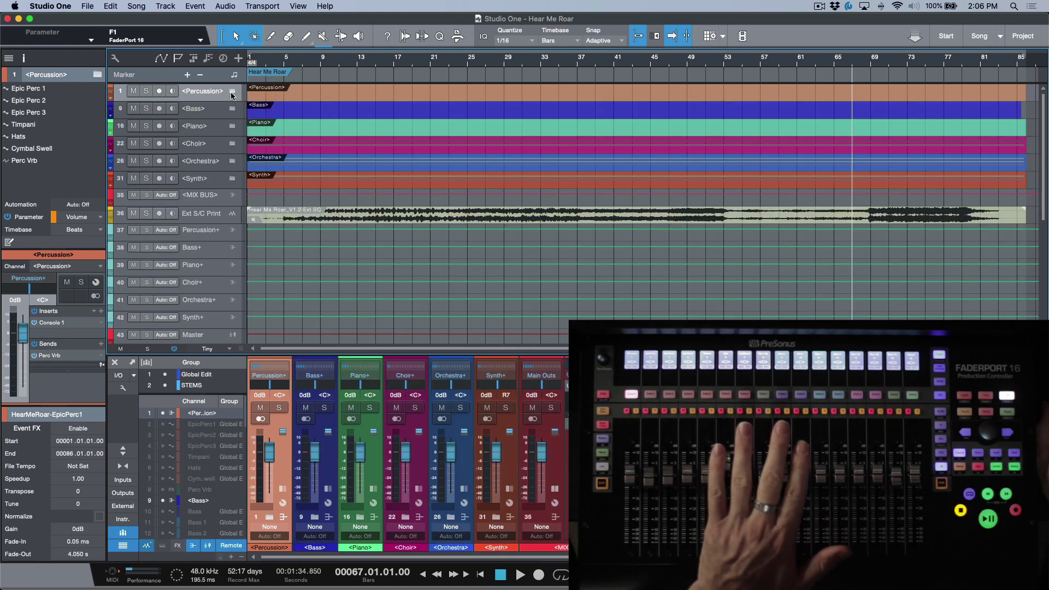
pyautogui.click(208, 109)
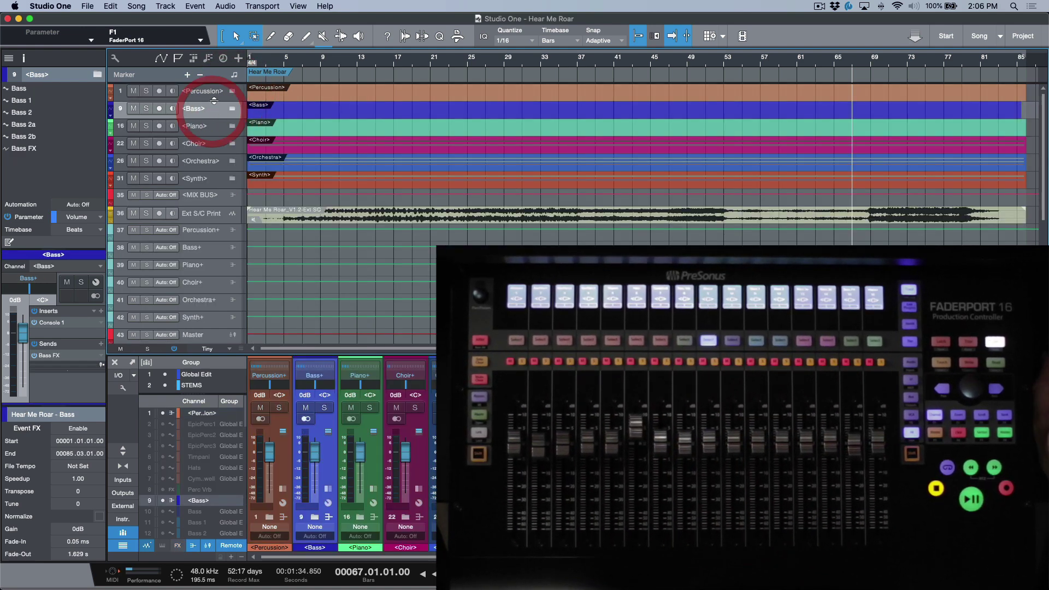
pyautogui.click(214, 94)
pyautogui.click(217, 112)
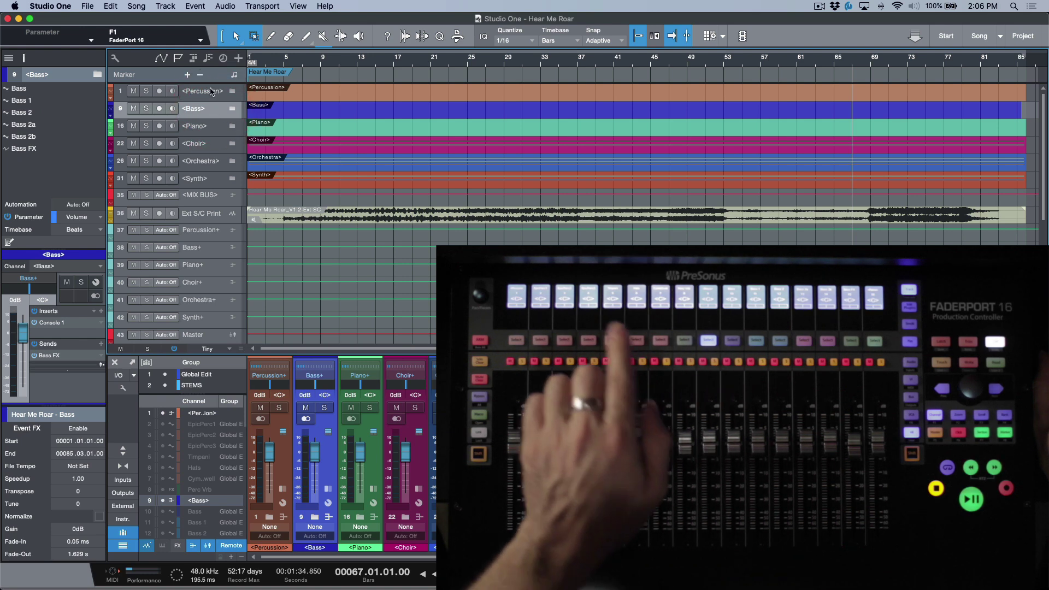
pyautogui.click(212, 94)
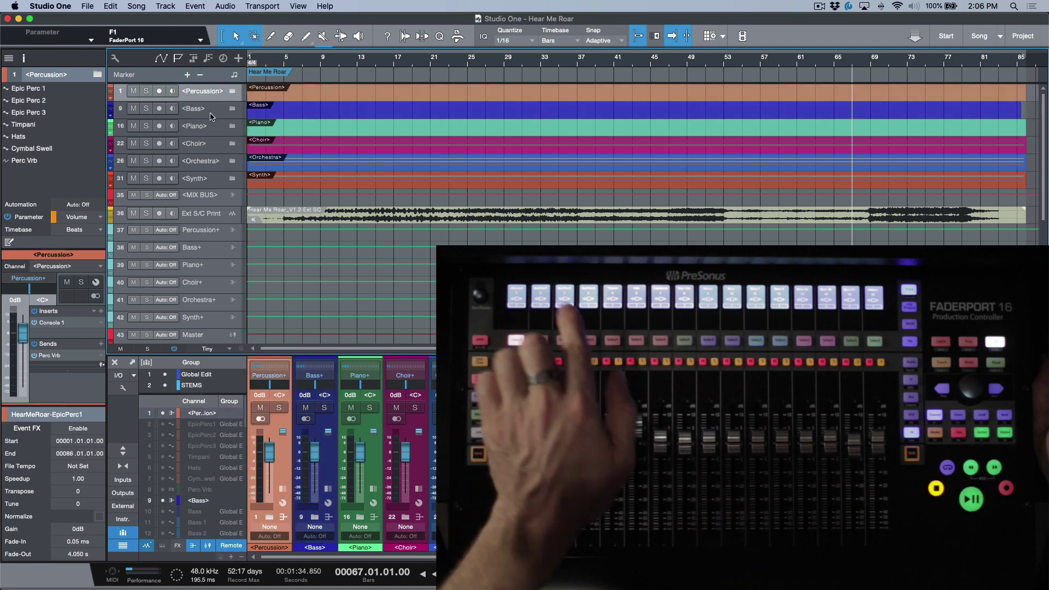
pyautogui.click(211, 117)
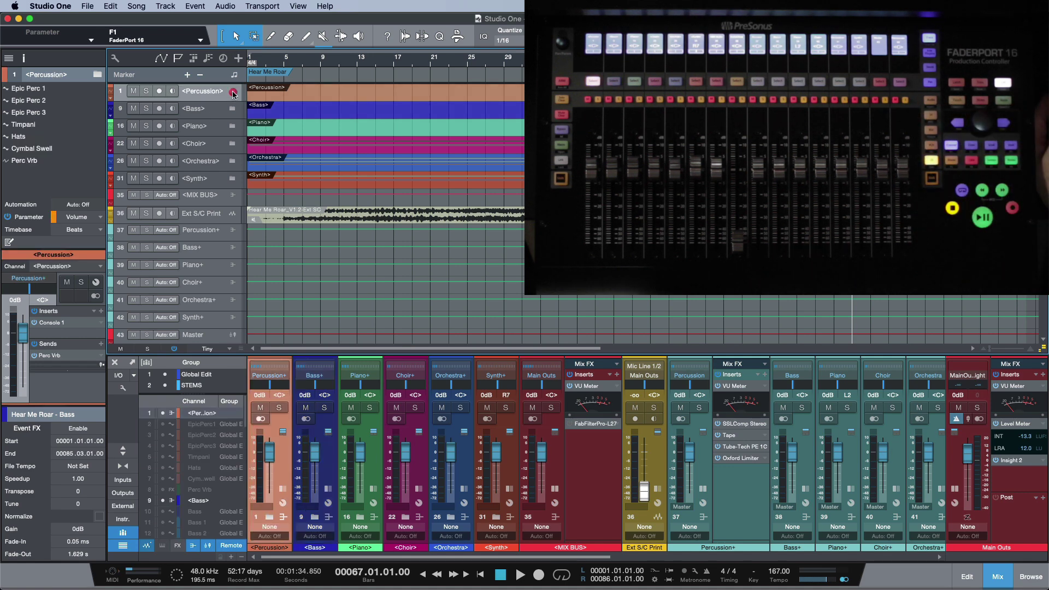
# - Expand and collapse the Percussion, Bass and Piano folders in turn
pyautogui.click(233, 93)
pyautogui.click(234, 92)
pyautogui.click(232, 110)
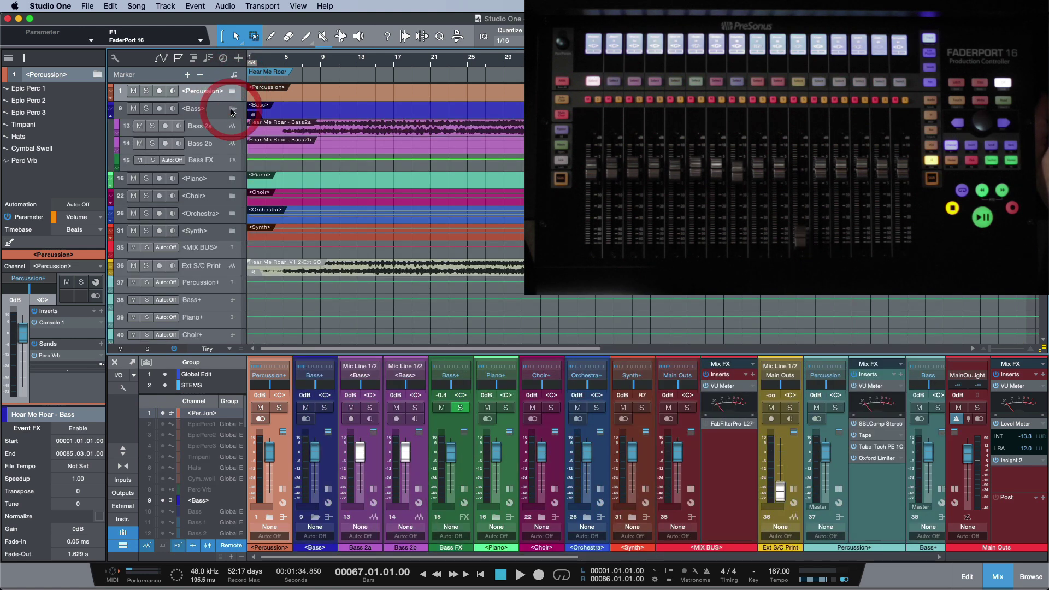
pyautogui.click(232, 110)
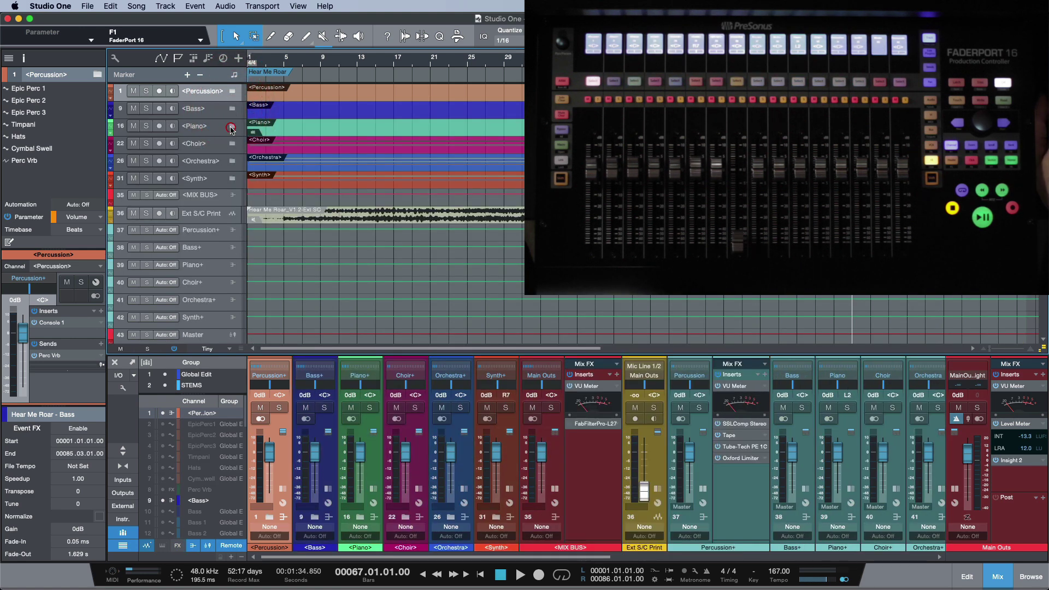
pyautogui.click(232, 128)
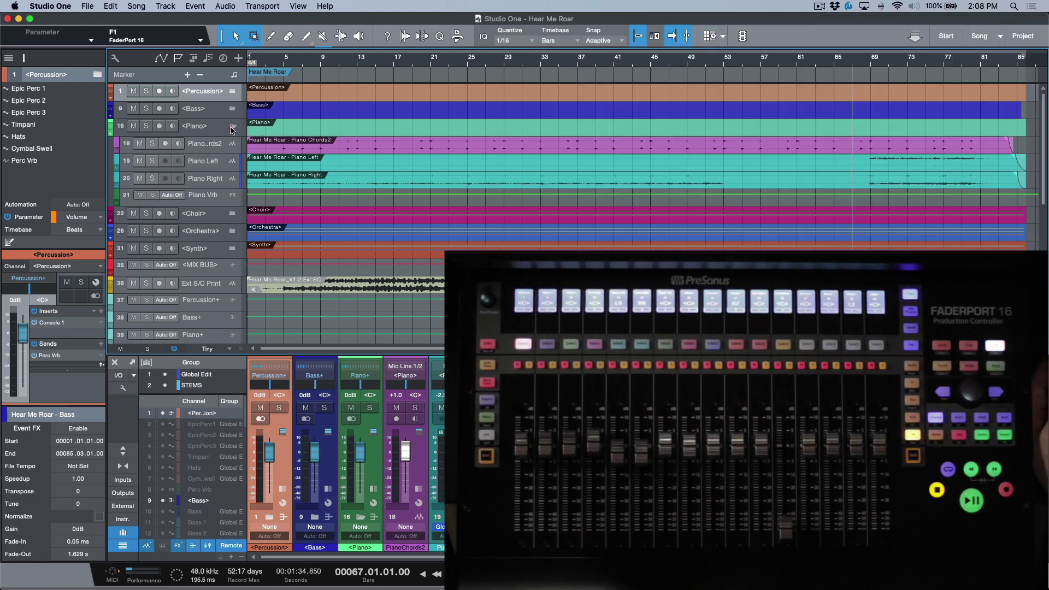
pyautogui.click(232, 127)
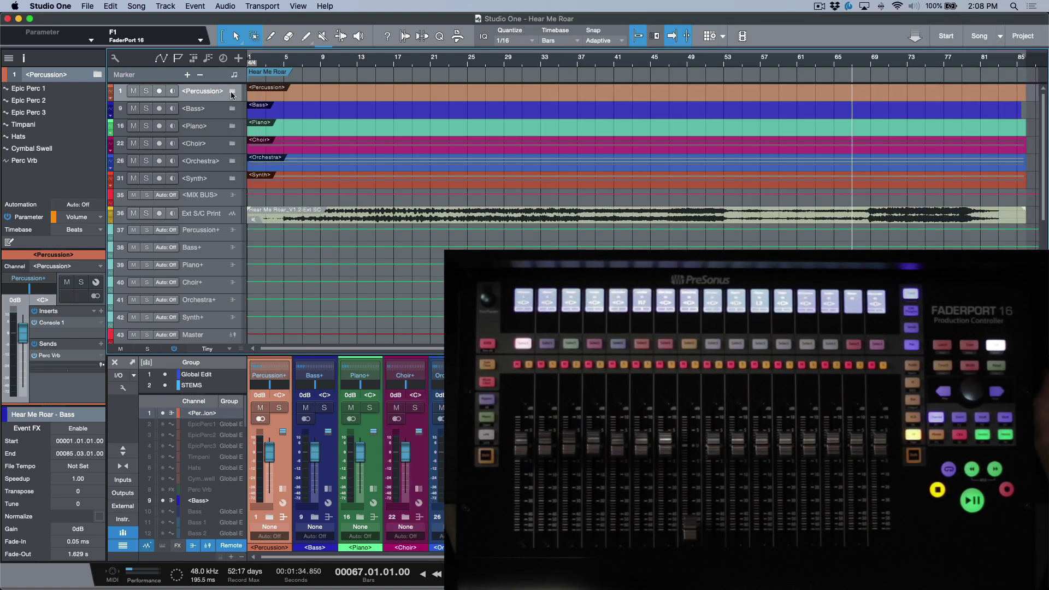
# - Toggle the Percussion folder open and closed three more times, leaving it collapsed
pyautogui.click(233, 92)
pyautogui.click(232, 92)
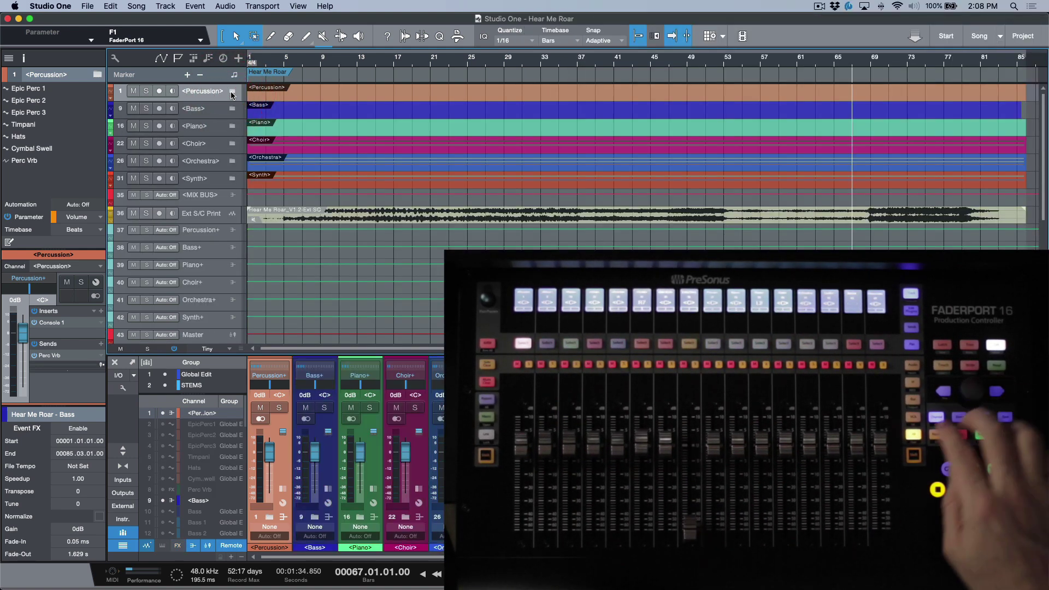
pyautogui.click(232, 92)
pyautogui.click(232, 92)
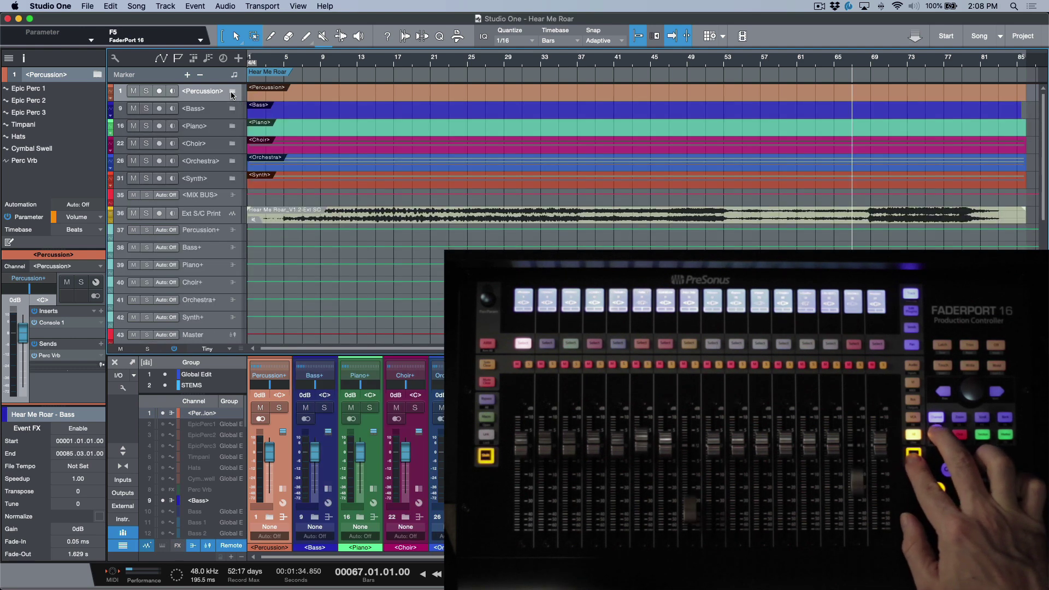
pyautogui.click(232, 92)
pyautogui.click(232, 91)
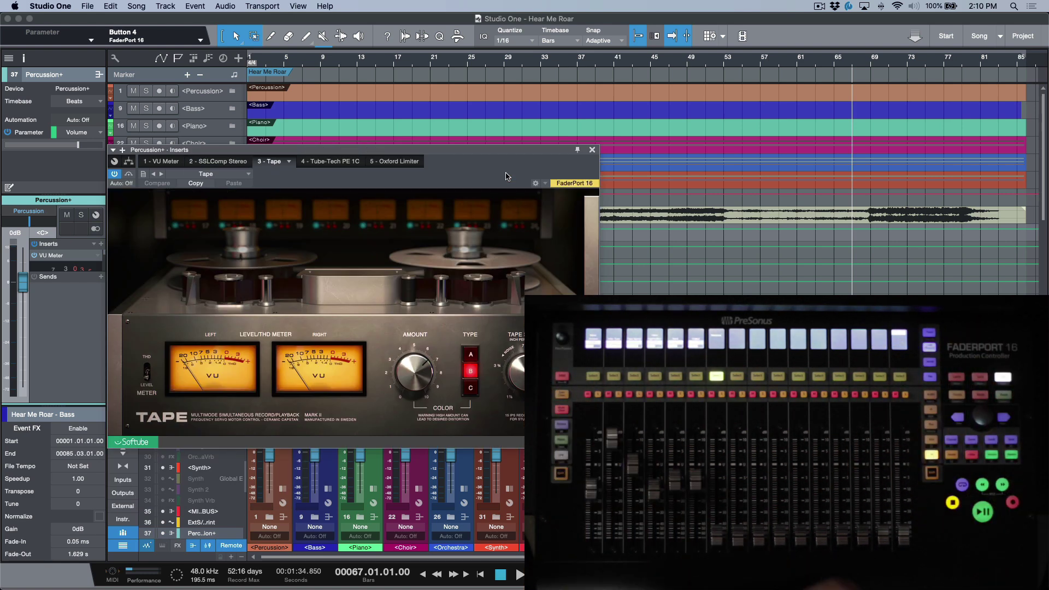
# - Close the Percussion+ insert window and open the FaderPort 16 external device settings
pyautogui.click(592, 151)
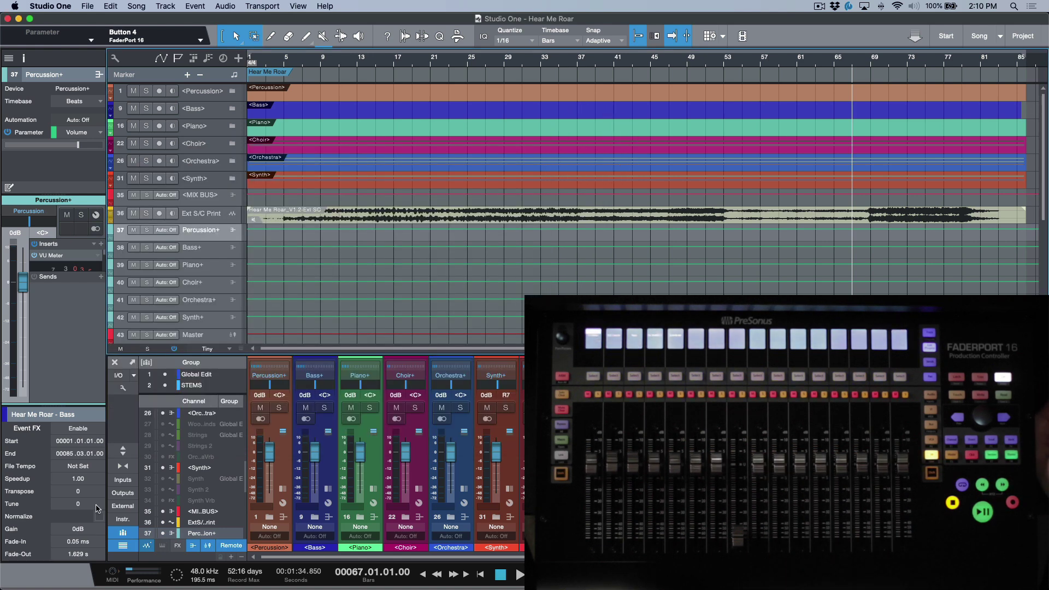
pyautogui.click(130, 506)
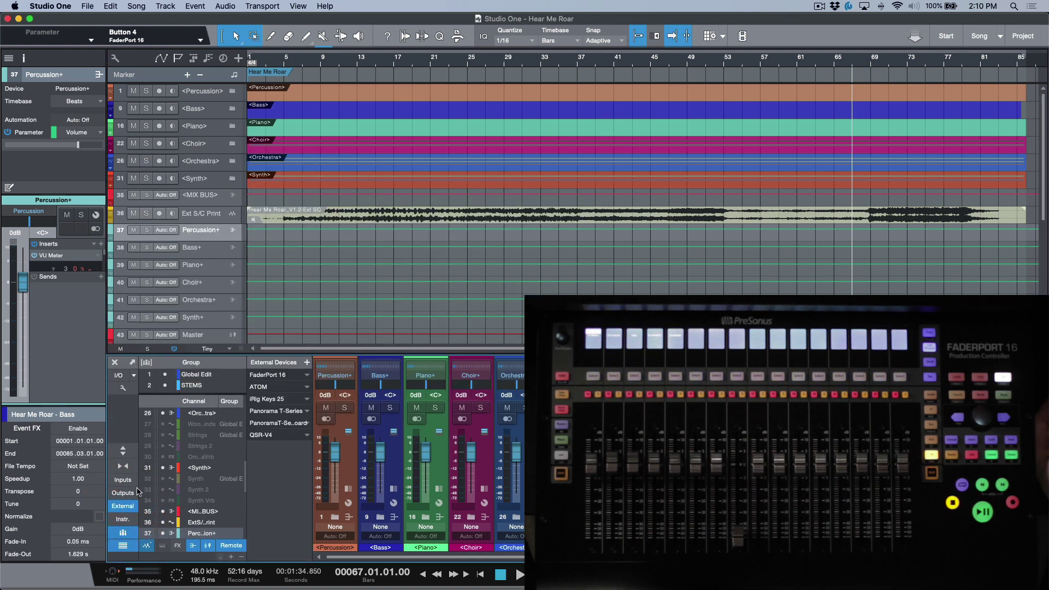
pyautogui.doubleClick(277, 377)
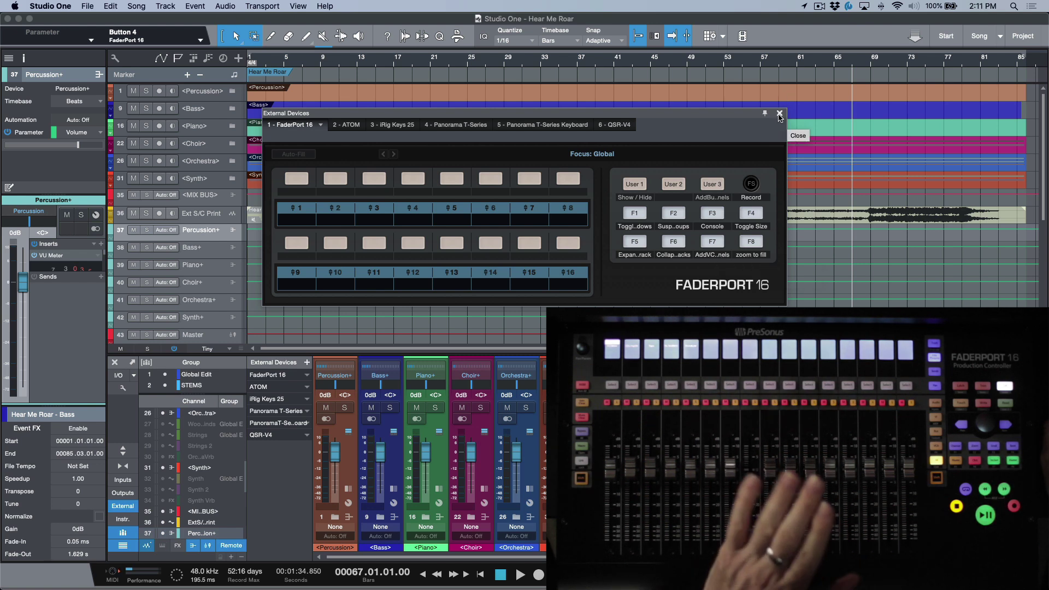
pyautogui.click(779, 113)
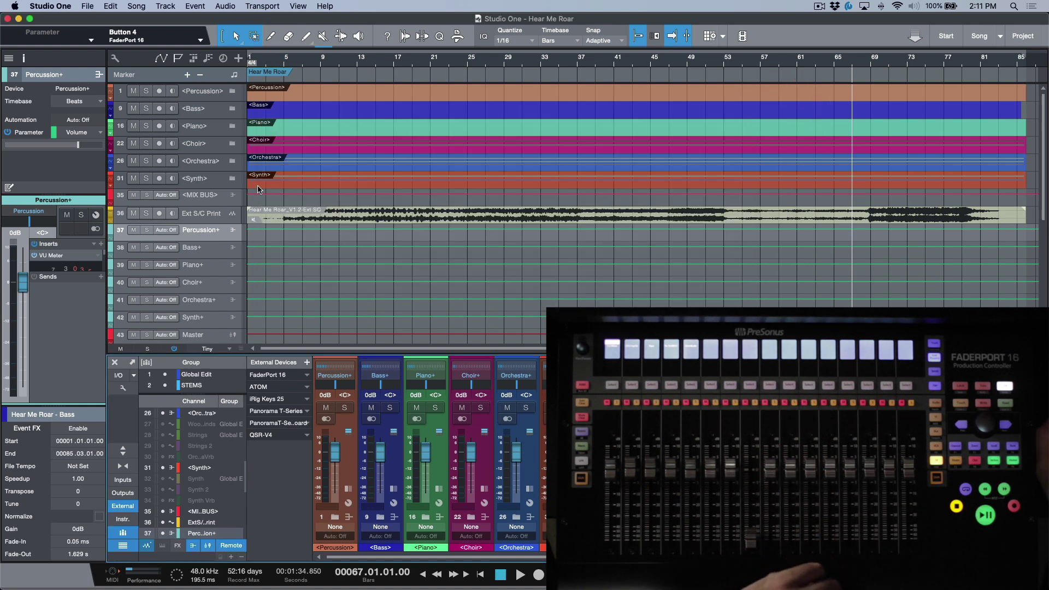
pyautogui.click(231, 180)
pyautogui.click(232, 143)
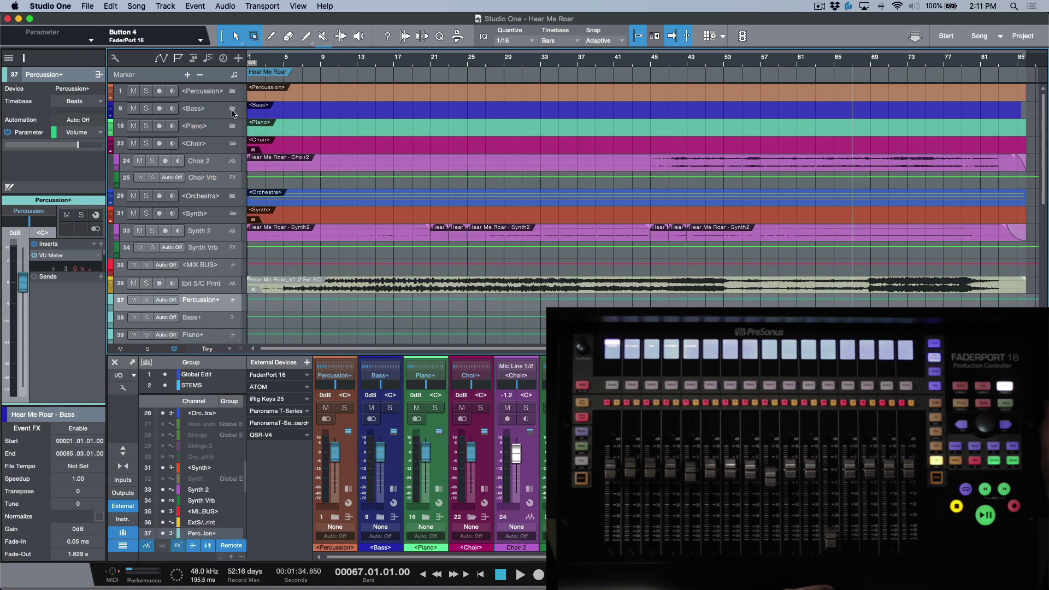
pyautogui.click(232, 108)
pyautogui.click(232, 92)
pyautogui.scroll(-10, 402, 206)
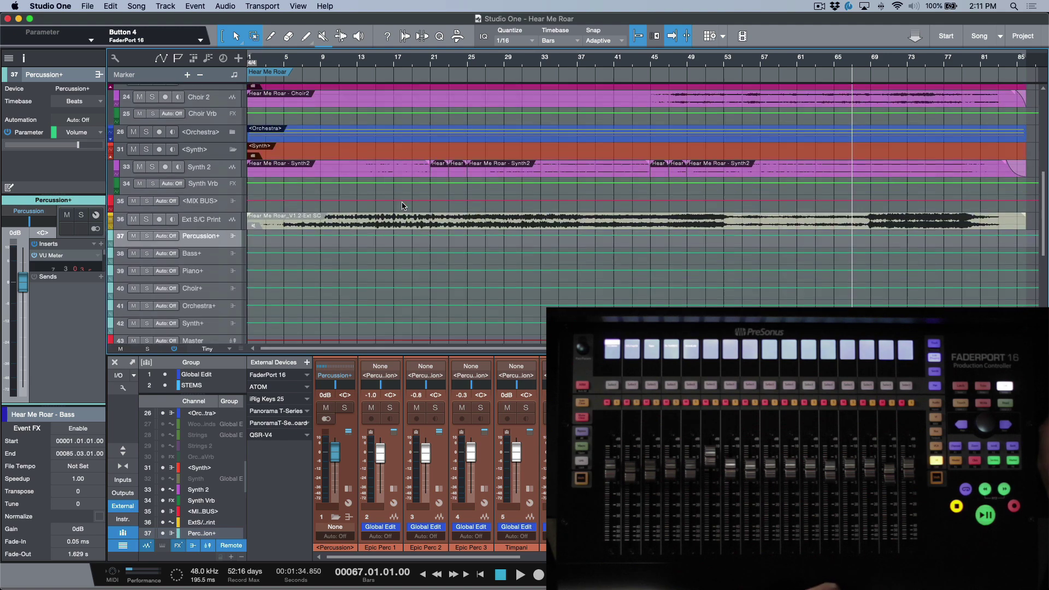
pyautogui.scroll(8, 402, 206)
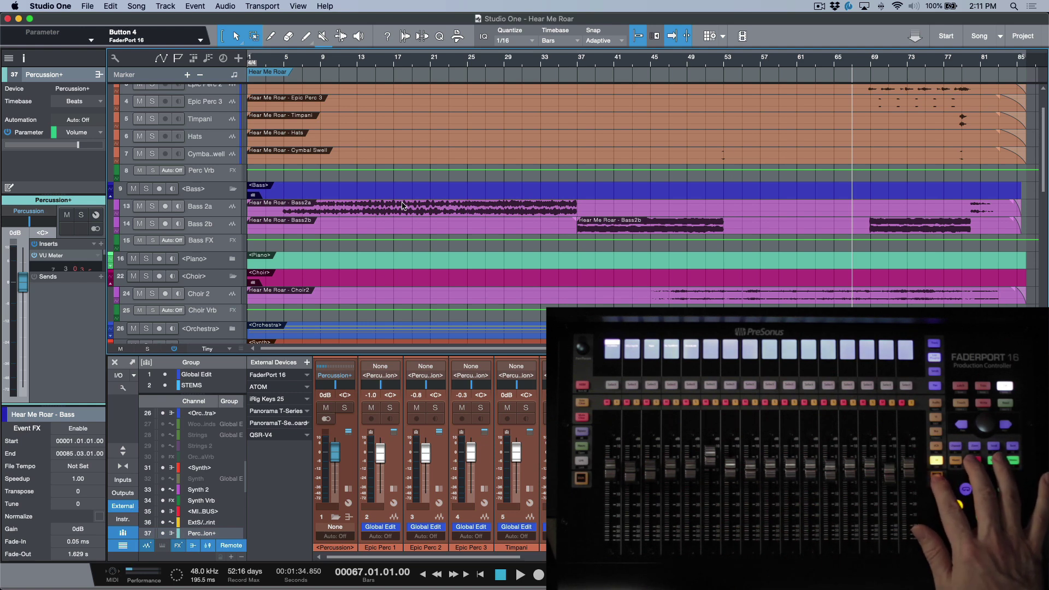
pyautogui.scroll(-8, 402, 206)
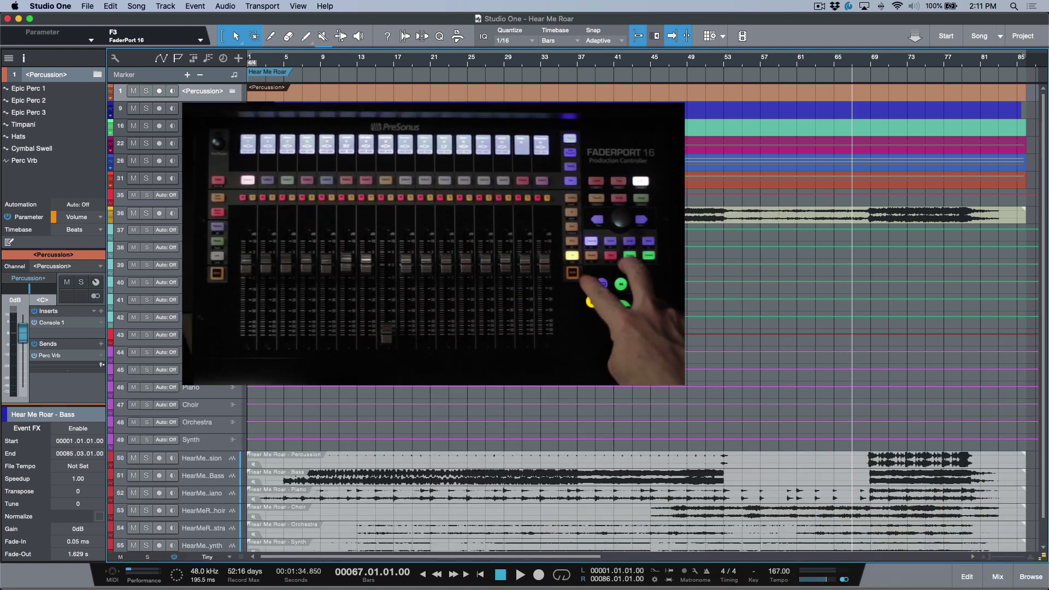
# - Cycle the mixer open, enlarged, compact and closed, select stem track 50, then reopen it
pyautogui.press('F3')
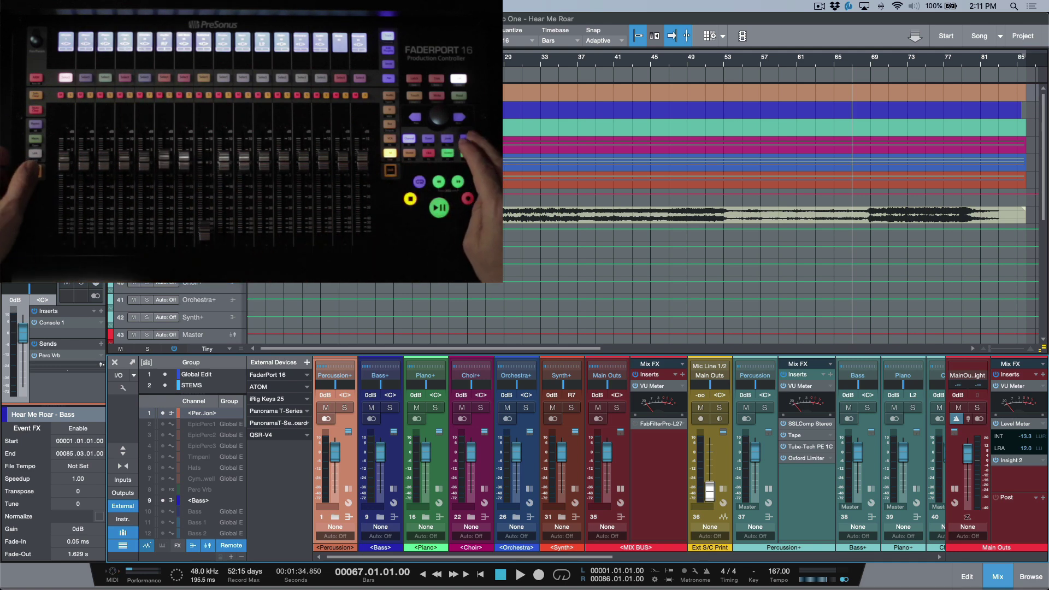
pyautogui.press('F3')
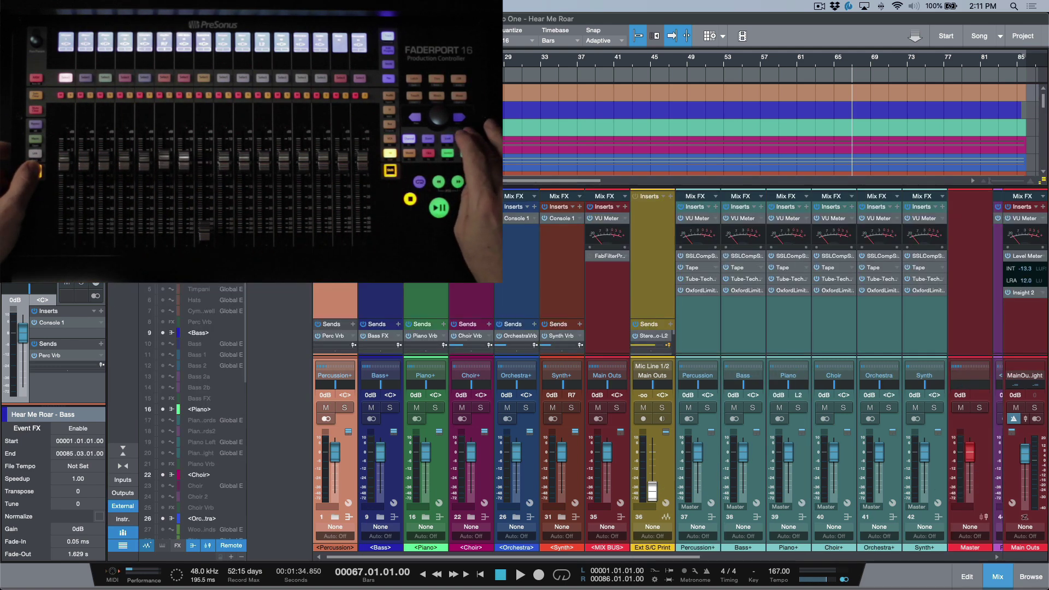
pyautogui.press('F3')
pyautogui.press('F3')
pyautogui.press('F3')
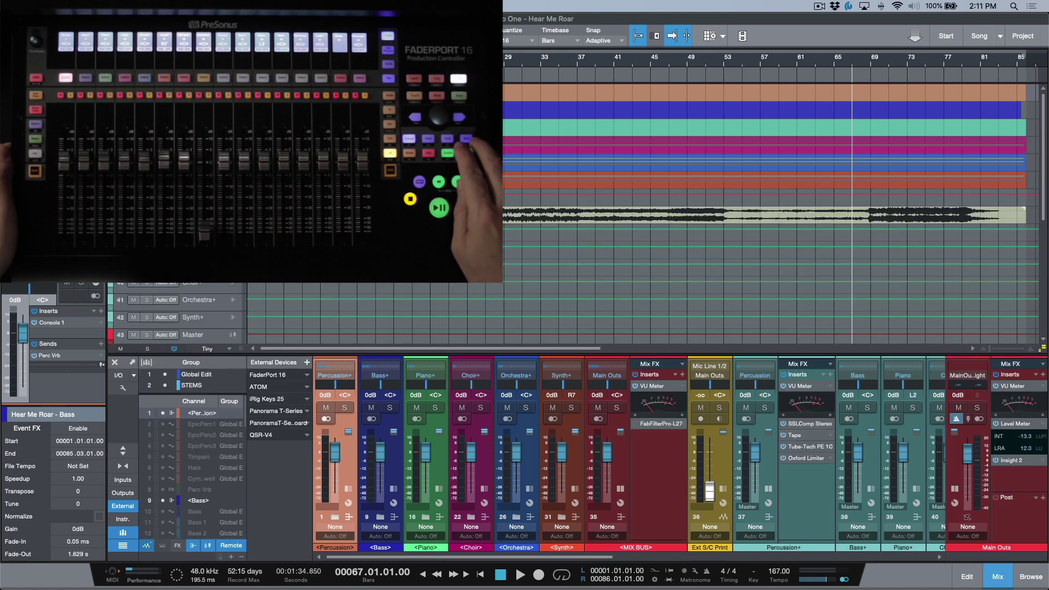
pyautogui.press('F3')
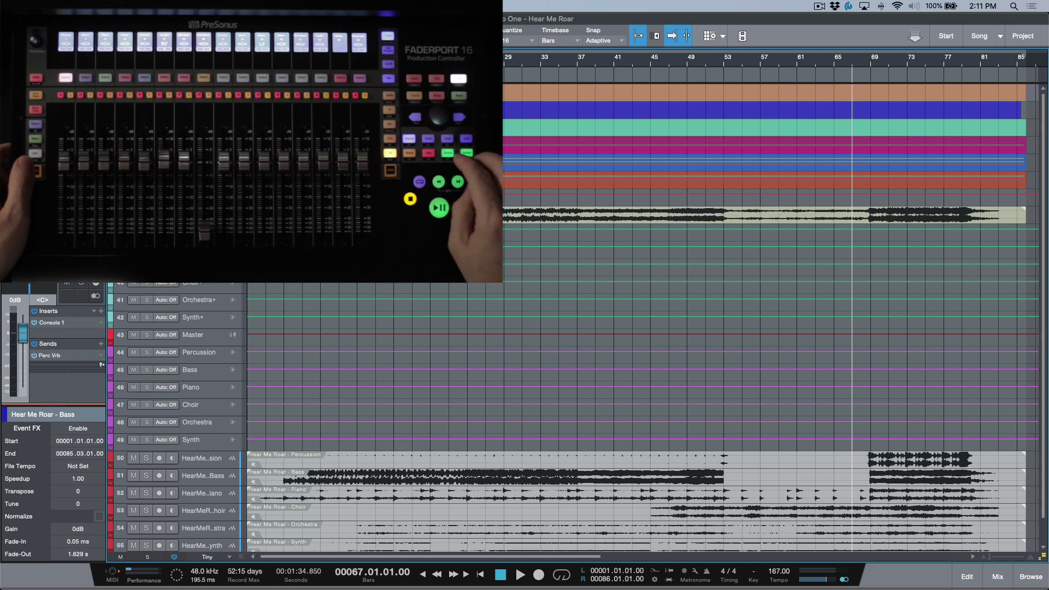
pyautogui.press('Down')
pyautogui.press('Down')
pyautogui.press('Down')
pyautogui.press('Down')
pyautogui.press('Down')
pyautogui.press('Down')
pyautogui.press('Down')
pyautogui.press('Down')
pyautogui.press('Down')
pyautogui.press('Down')
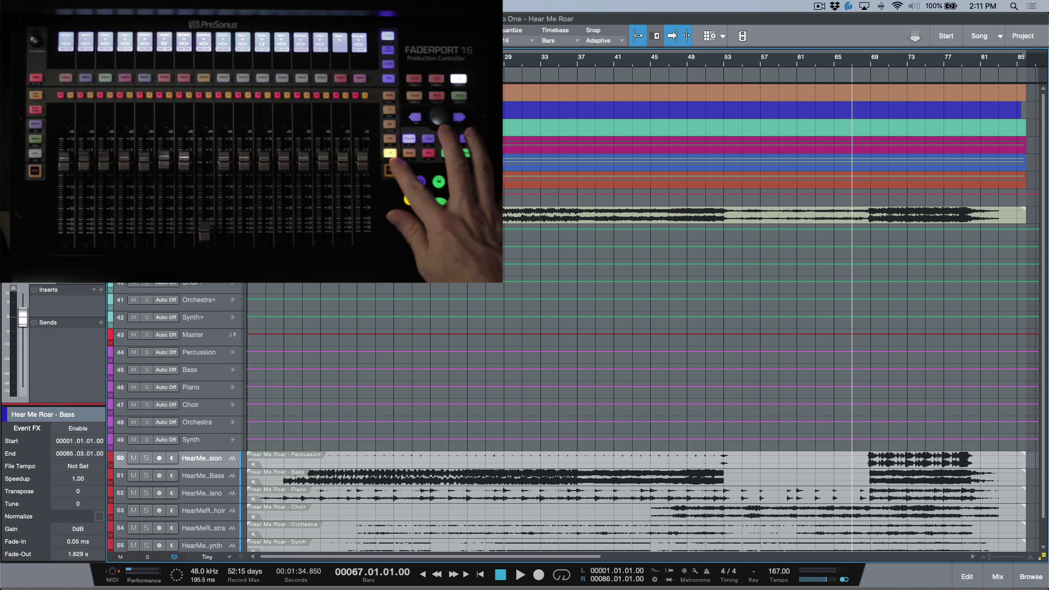
pyautogui.press('F3')
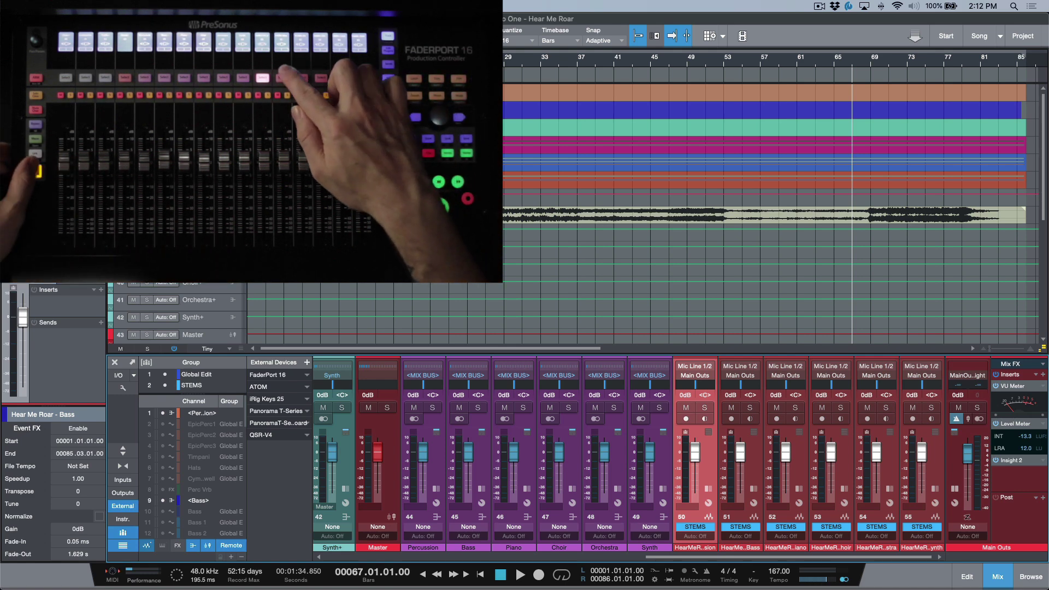
# - Scroll down the track list to the stem tracks
pyautogui.scroll(-10, 764, 219)
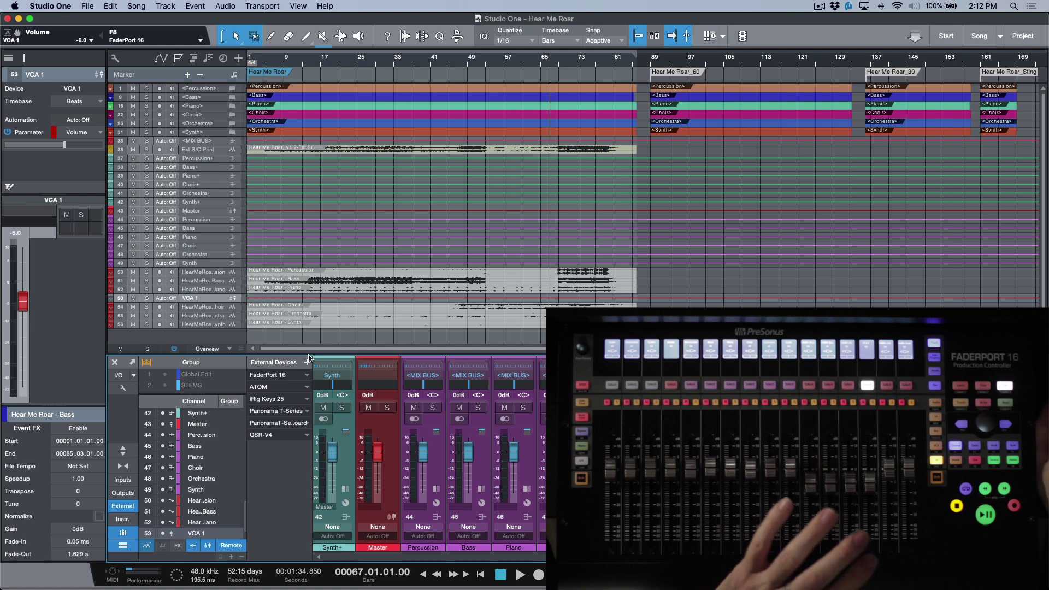
pyautogui.doubleClick(280, 376)
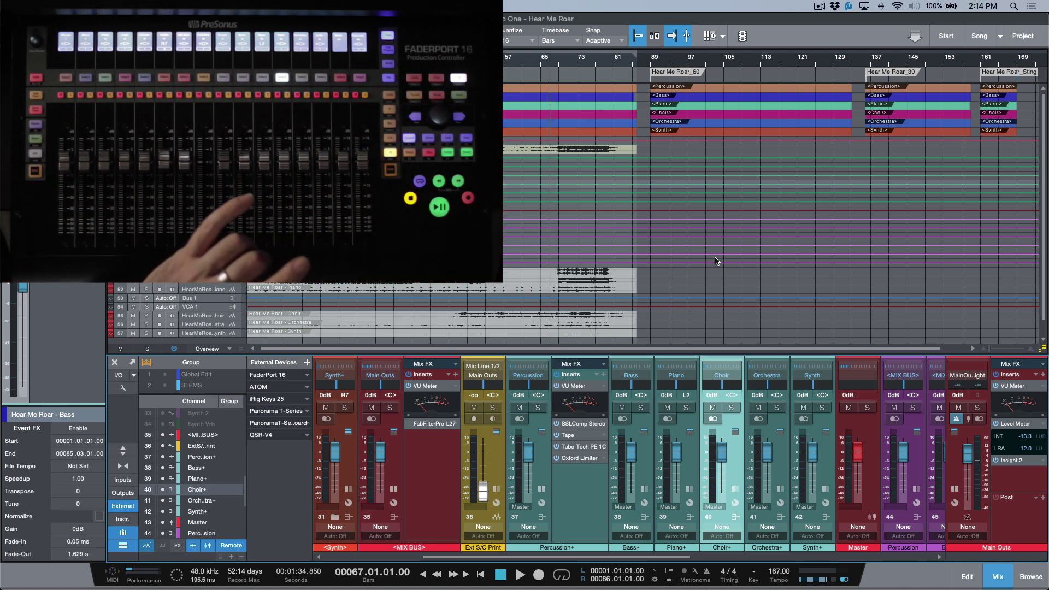
# - Expand the Choir+ channel strip in the mixer to reveal its inserts
pyautogui.click(737, 491)
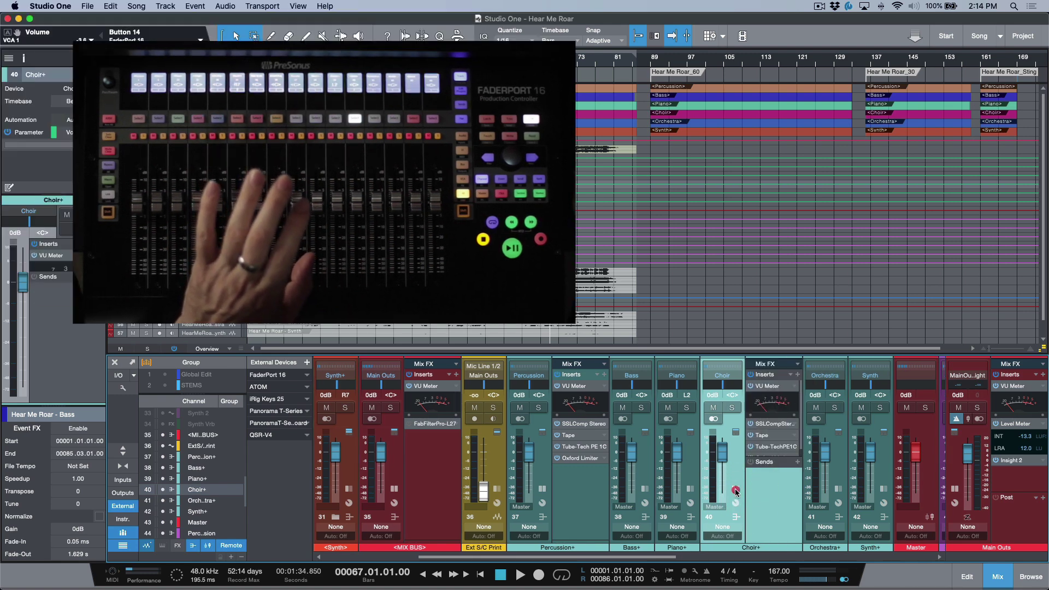